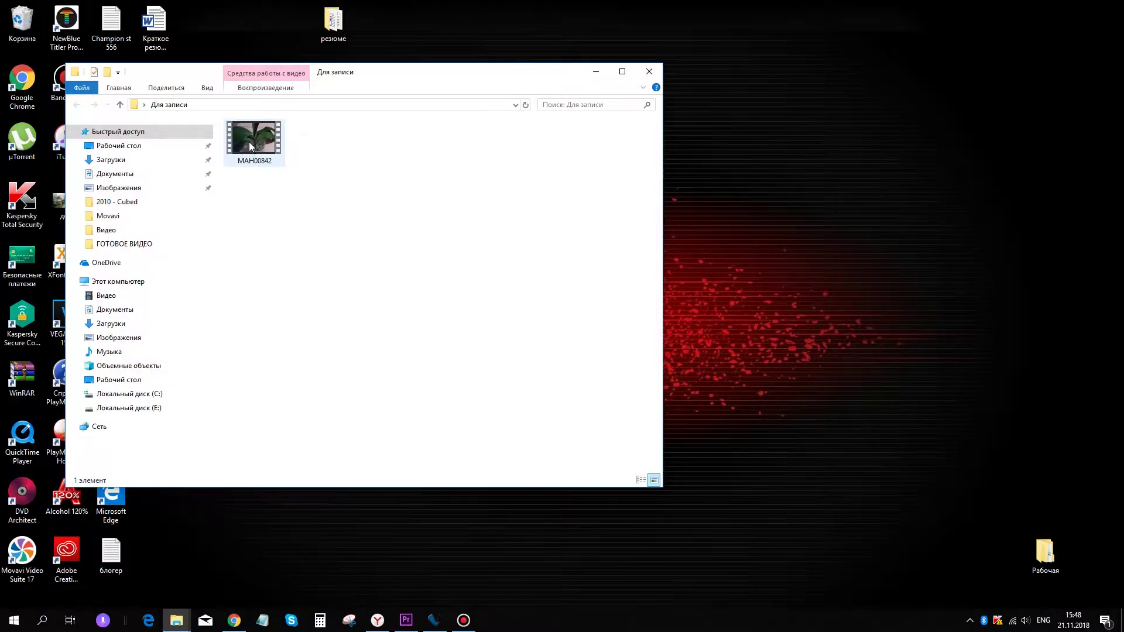
# Bring the Premiere Pro window with the MAH00842 orchid sequence forward.
pyautogui.moveTo(248, 141)
pyautogui.mouseDown()
pyautogui.moveTo(410, 626)
pyautogui.moveTo(403, 520)
pyautogui.mouseUp()
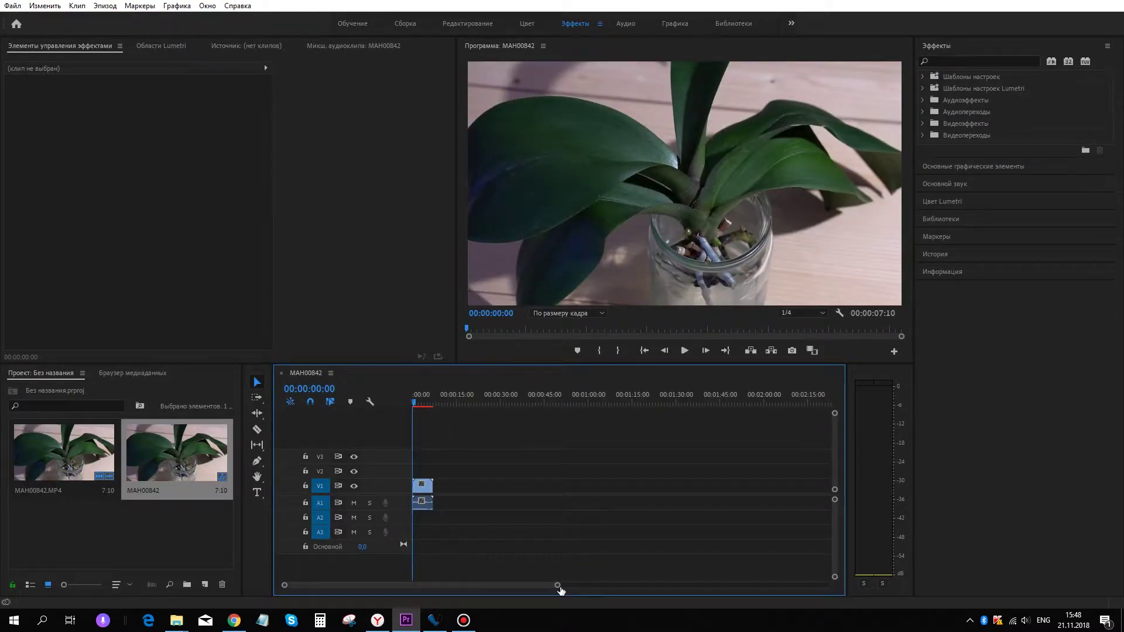
# Zoom the timeline in on the MAH00842 clip and show the Project panel's new-item list.
pyautogui.moveTo(559, 588); pyautogui.dragTo(478, 586)
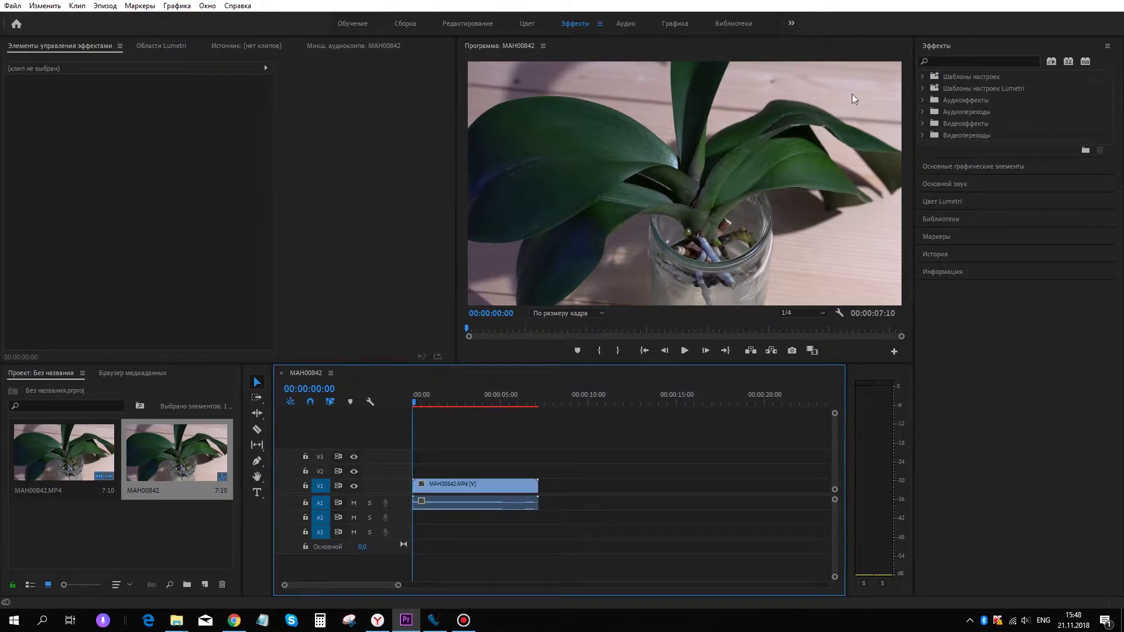
pyautogui.click(665, 290)
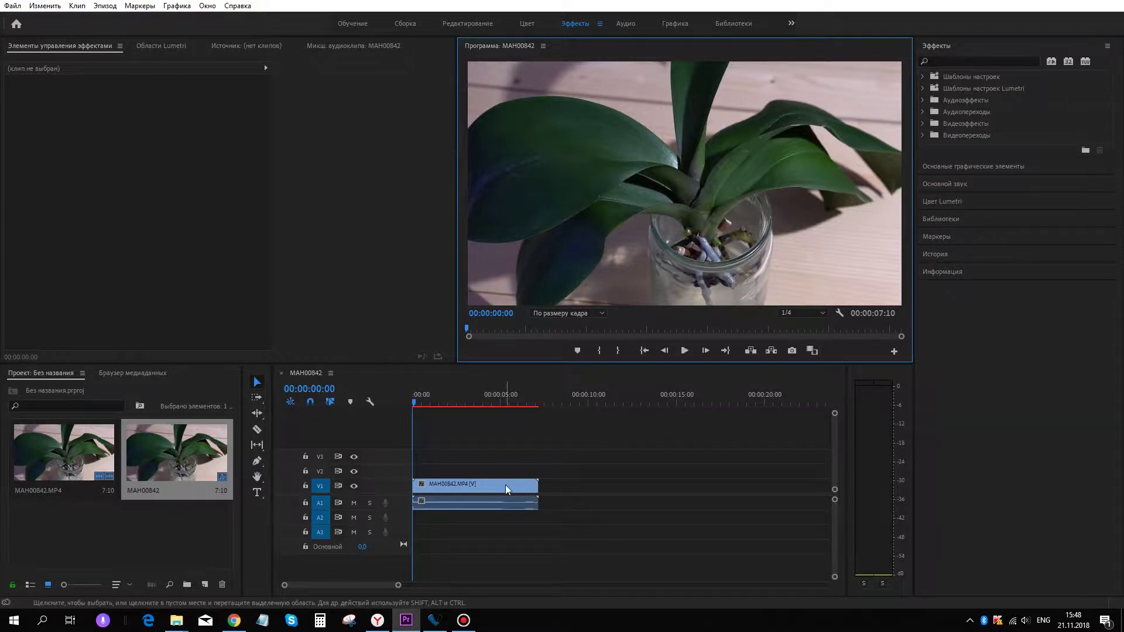
pyautogui.moveTo(505, 484)
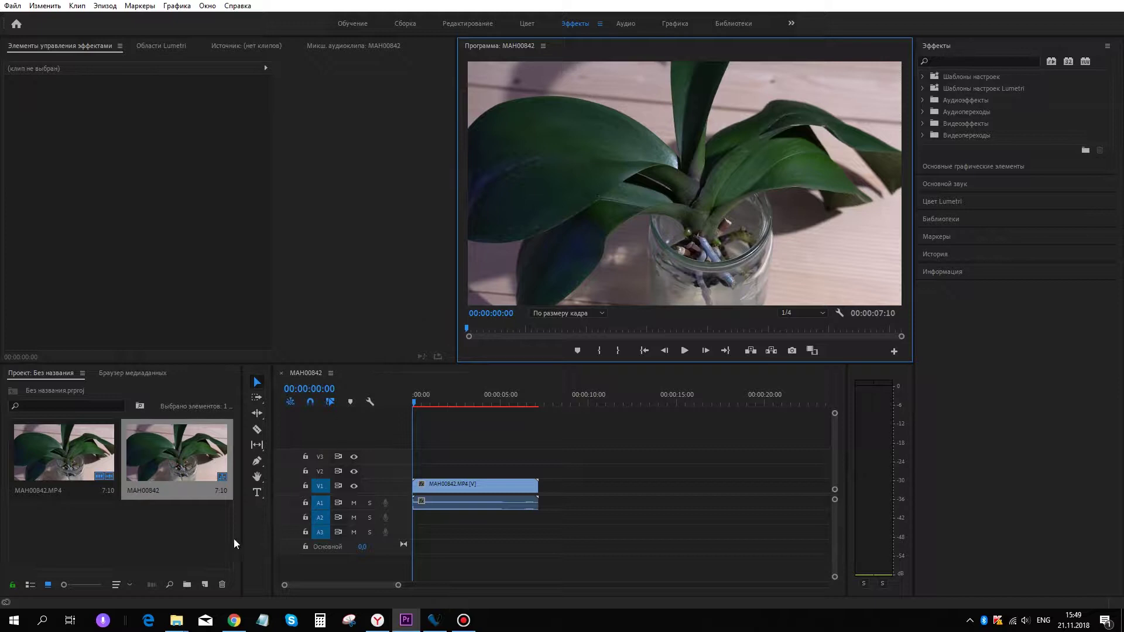
pyautogui.click(206, 583)
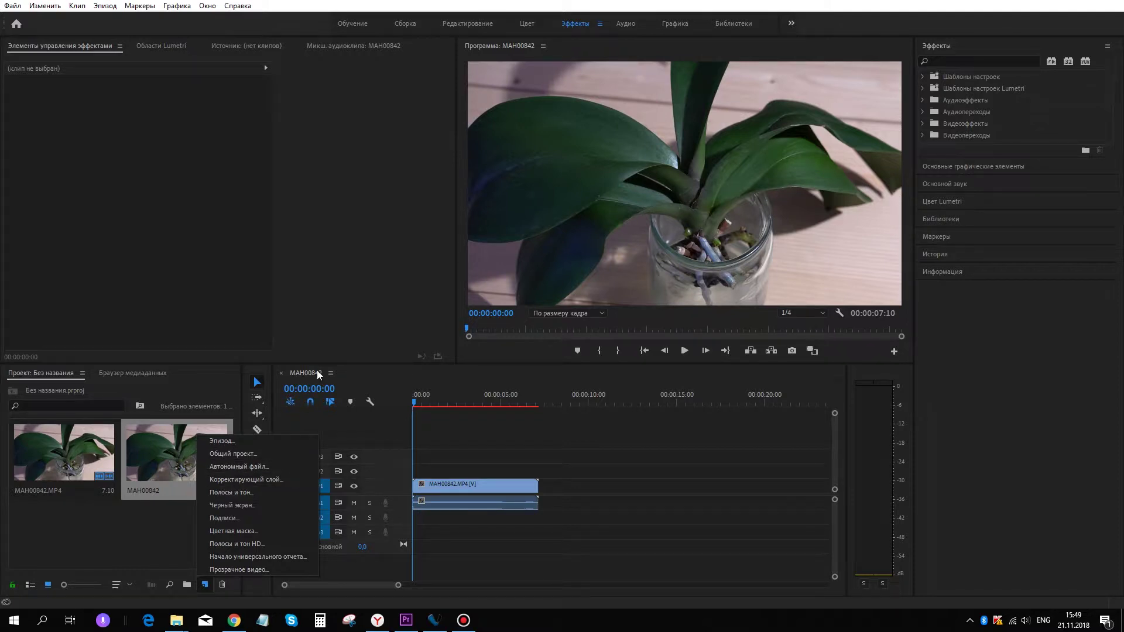
# Create legacy title Заголовок 01 at 1920×1080, 60 fps, and reposition its editor window.
pyautogui.click(327, 354)
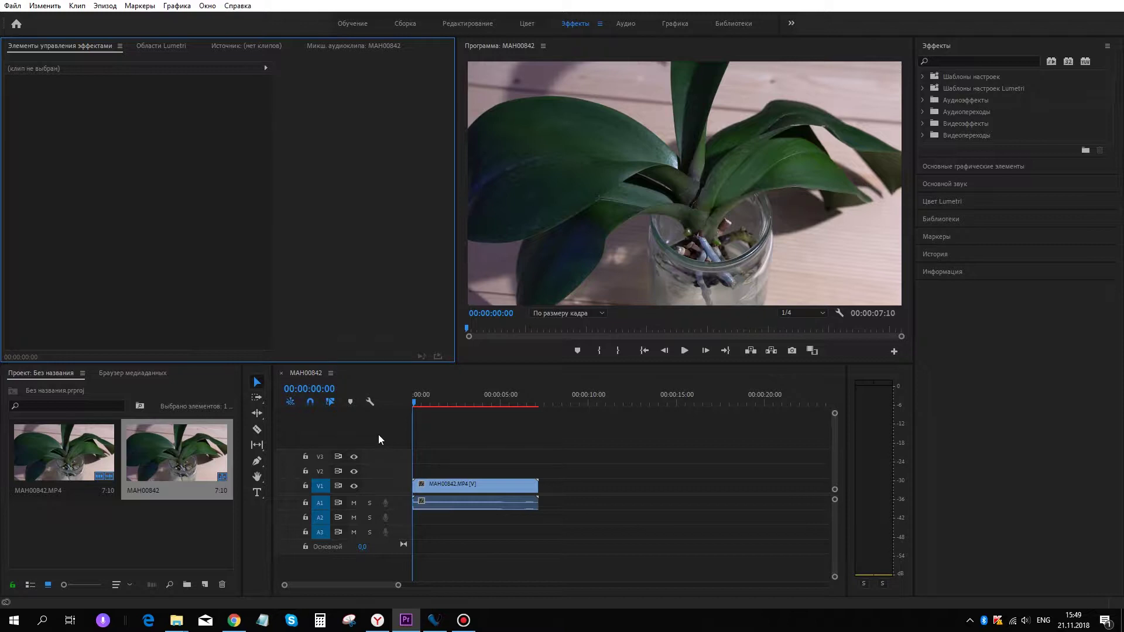
pyautogui.hotkey('ctrl', 't')
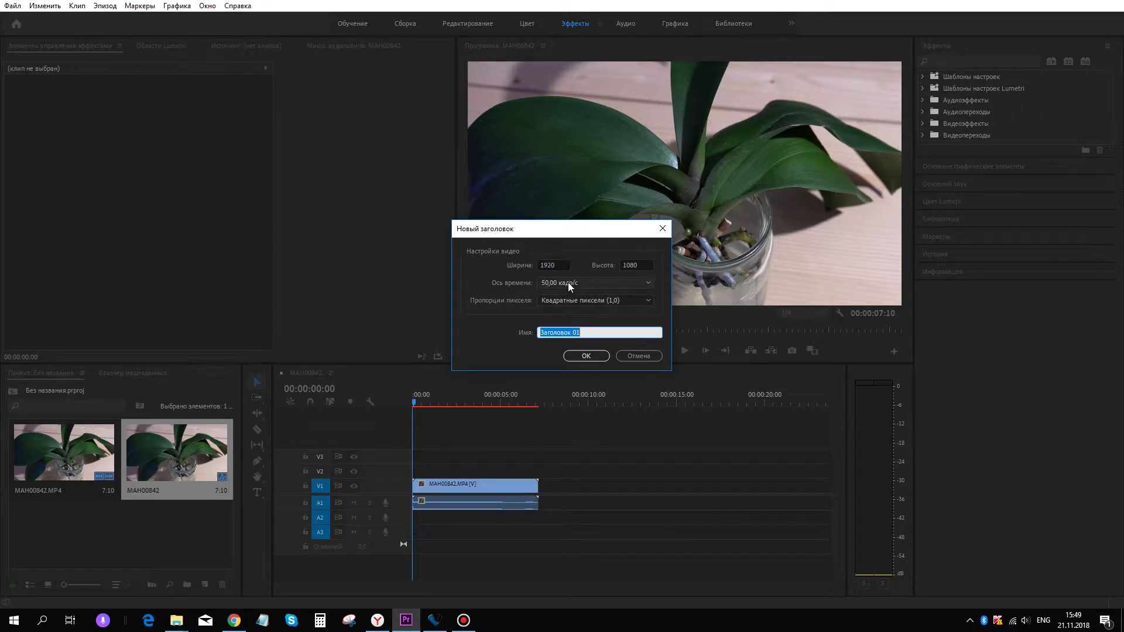
pyautogui.click(648, 283)
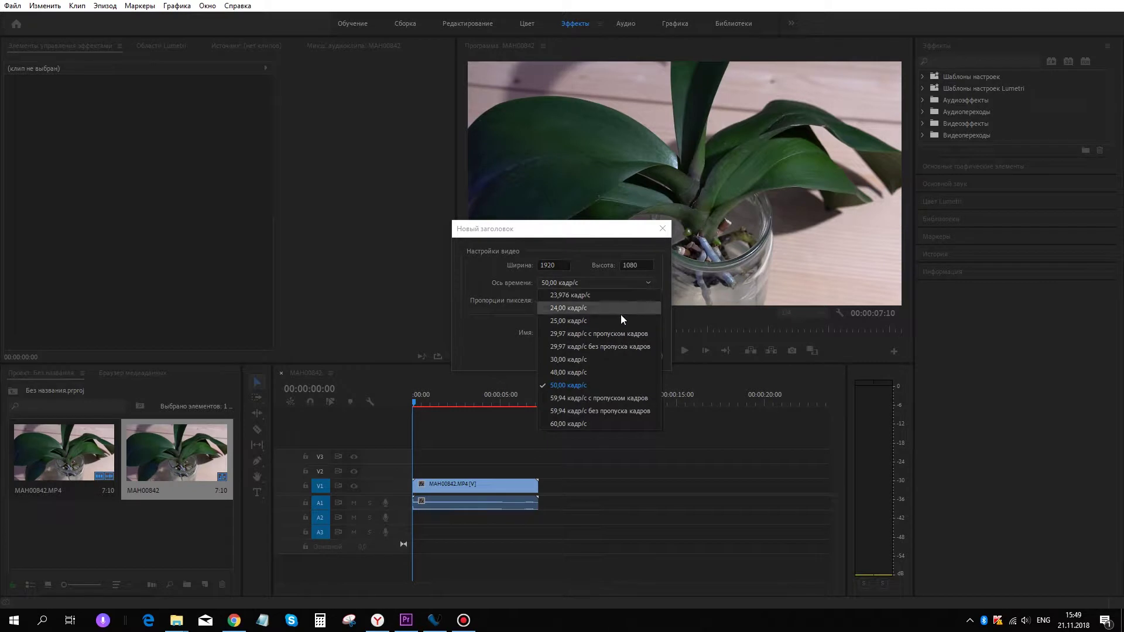
pyautogui.click(567, 423)
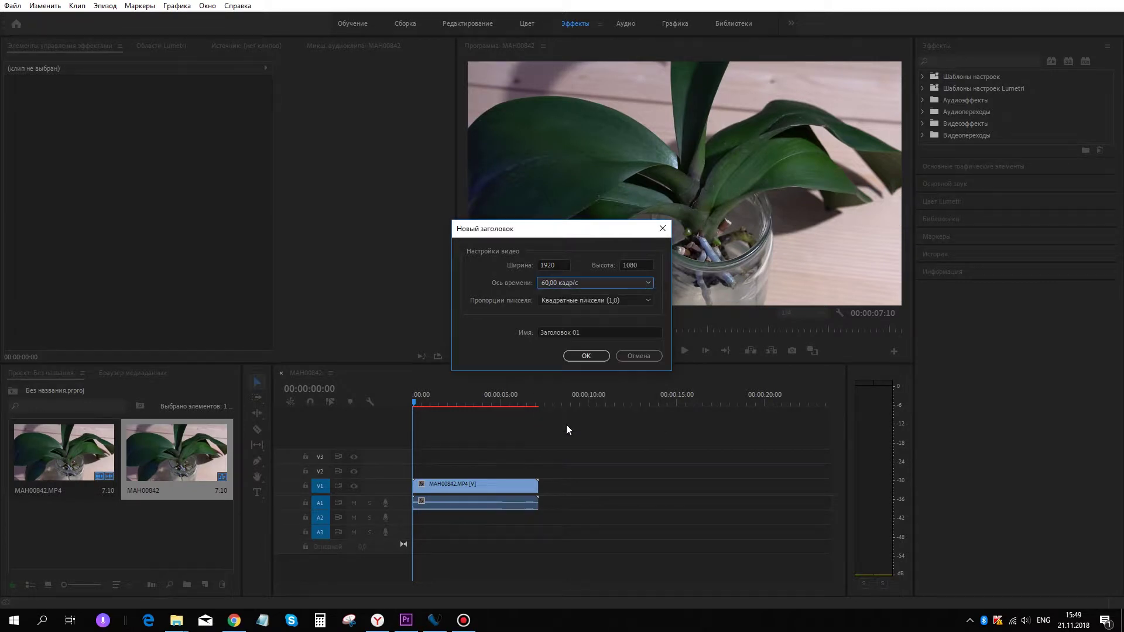
pyautogui.click(585, 356)
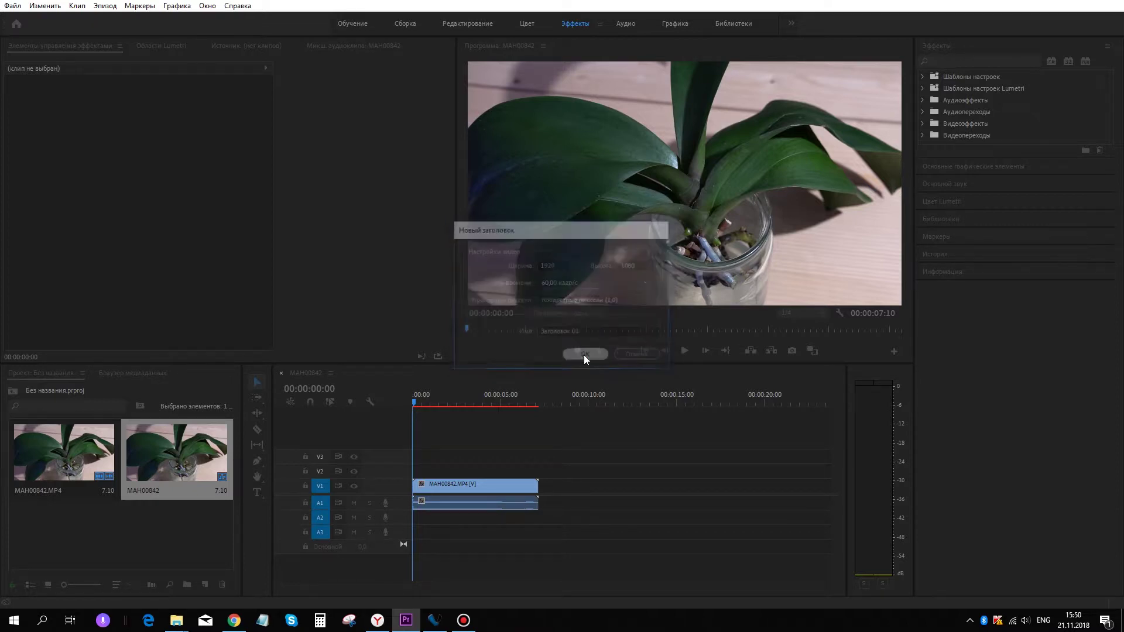
pyautogui.moveTo(170, 86); pyautogui.dragTo(433, 144)
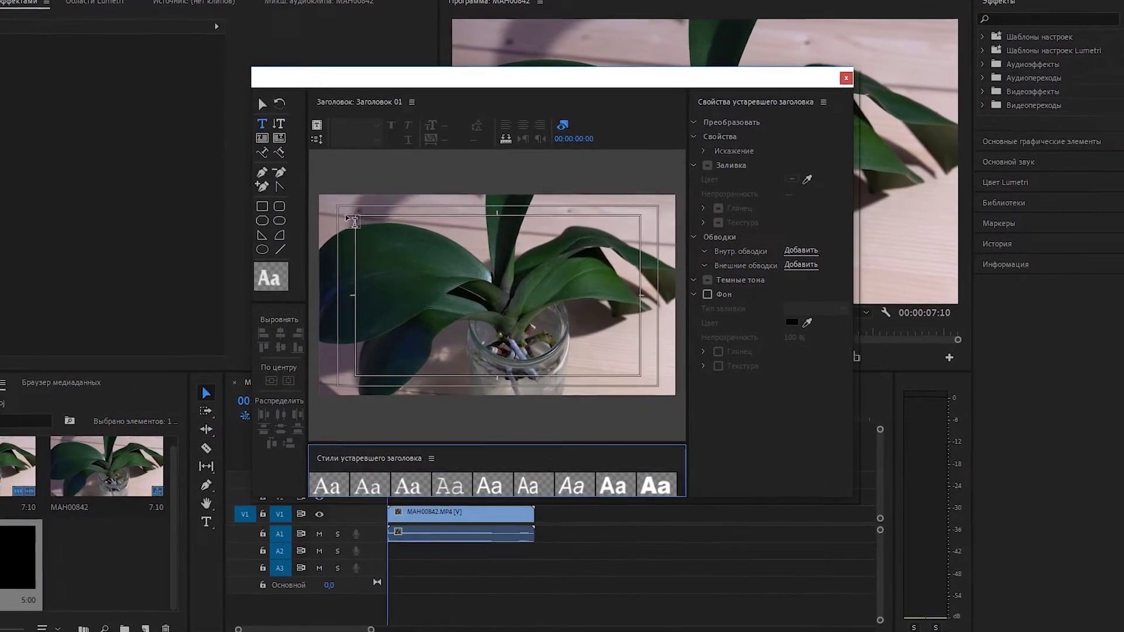
# Draw a 2009.3 × 177.3 white rectangle across the top of the title frame.
pyautogui.click(406, 93)
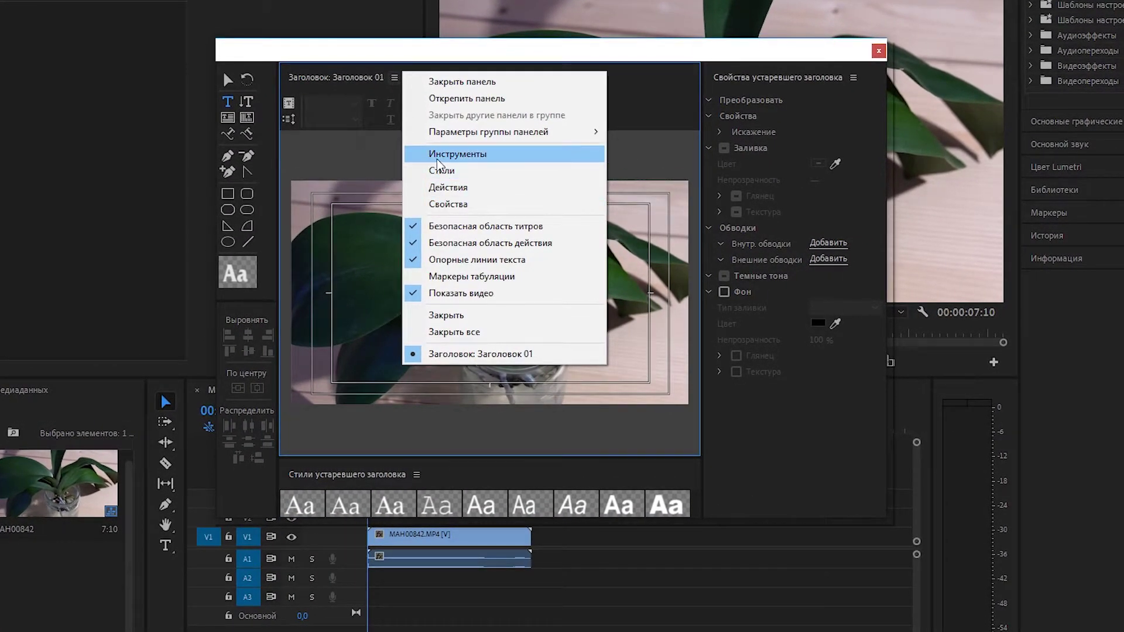
pyautogui.click(663, 59)
pyautogui.click(228, 195)
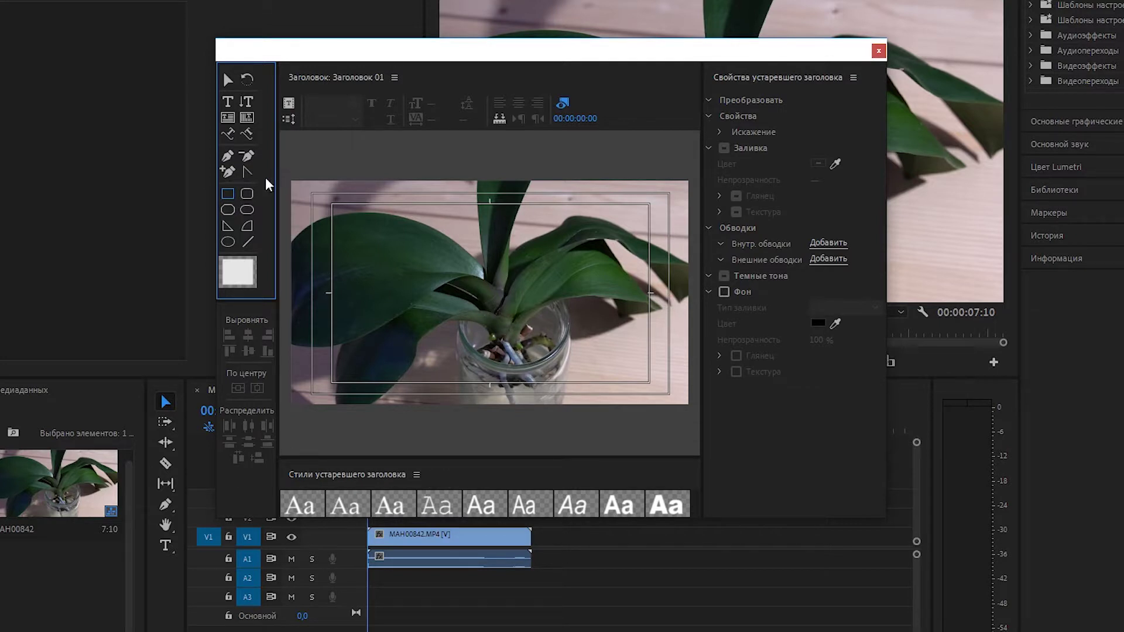
pyautogui.moveTo(284, 176)
pyautogui.mouseDown()
pyautogui.moveTo(695, 229)
pyautogui.moveTo(697, 212)
pyautogui.mouseUp()
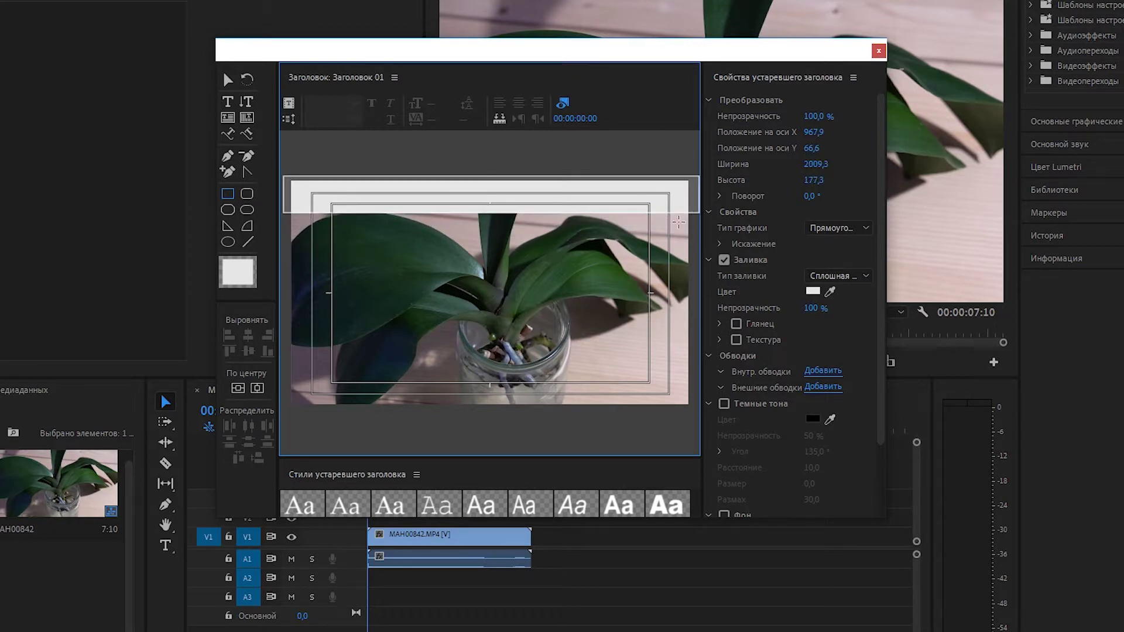
# Change the rectangle's fill colour to black.
pyautogui.click(814, 292)
pyautogui.click(395, 228)
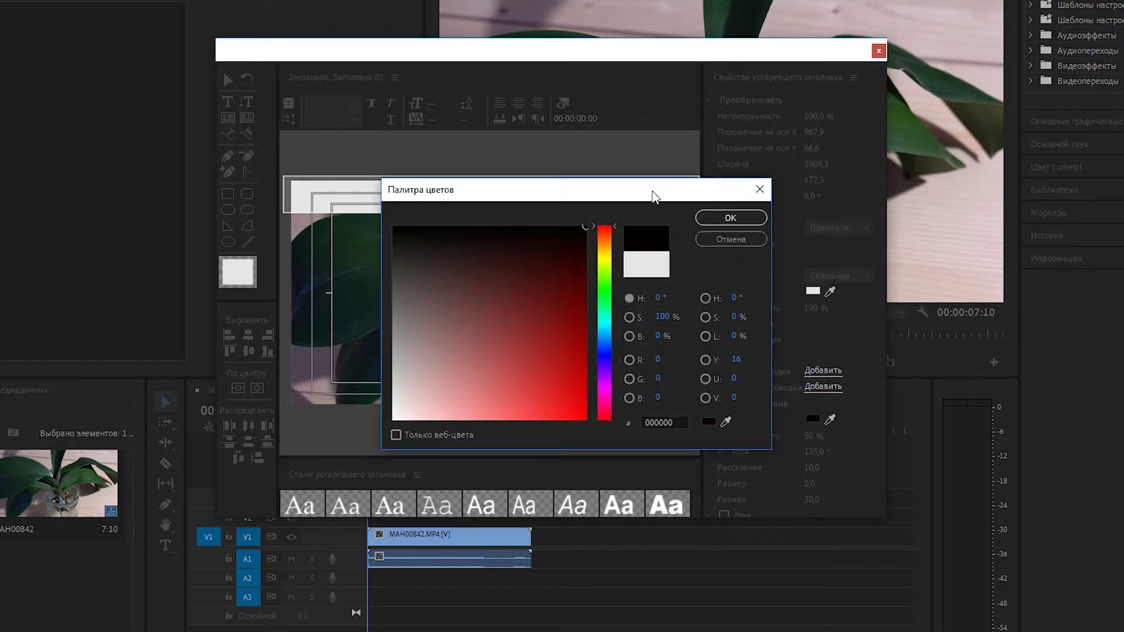
pyautogui.click(713, 218)
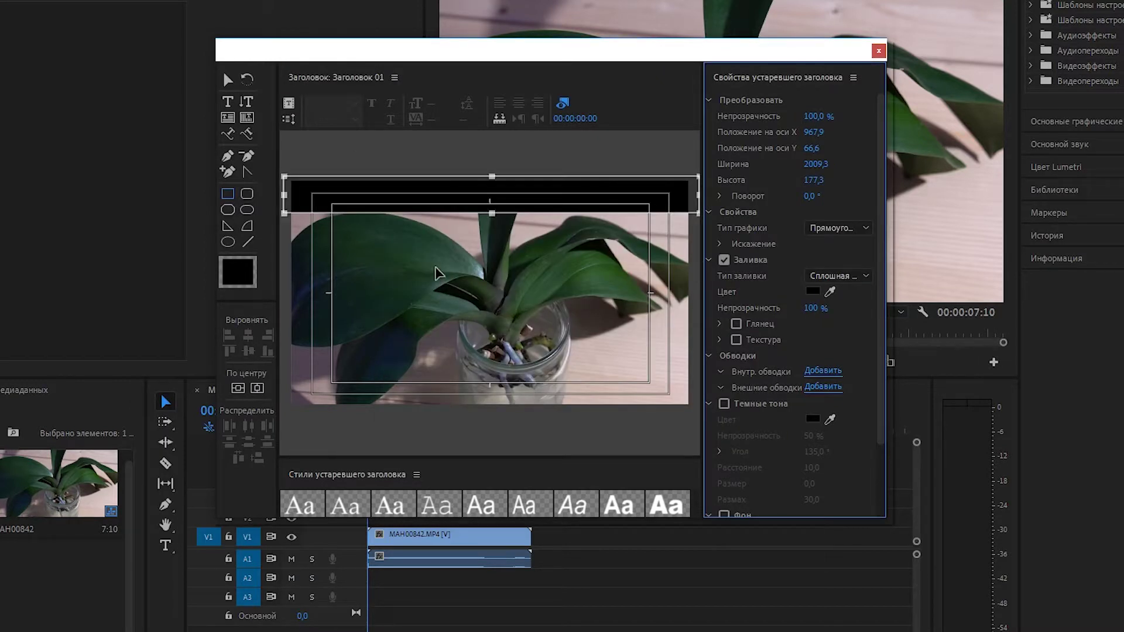
# Align a black bar with the frame's bottom edge, then close the title editor.
pyautogui.click(430, 202)
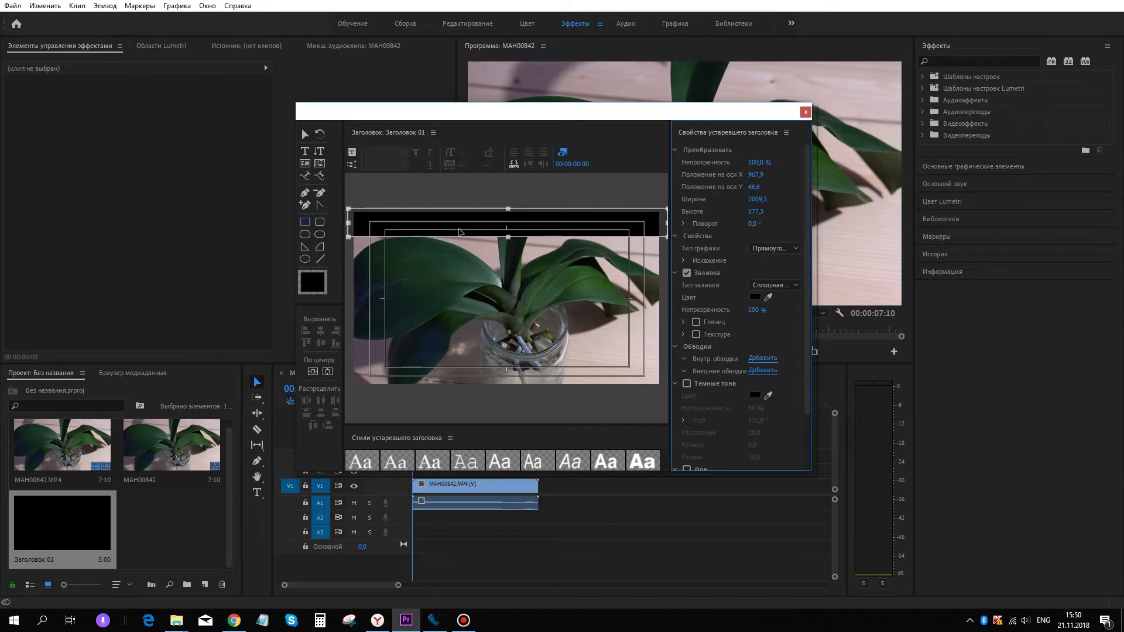
pyautogui.moveTo(459, 229); pyautogui.dragTo(446, 381)
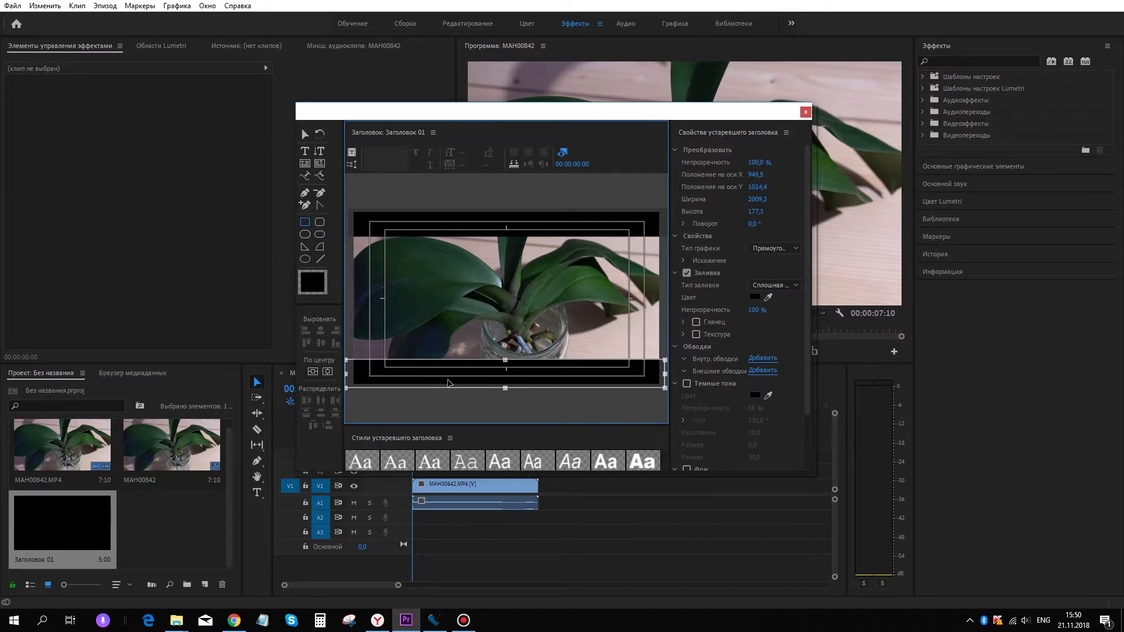
pyautogui.moveTo(446, 381); pyautogui.dragTo(448, 384)
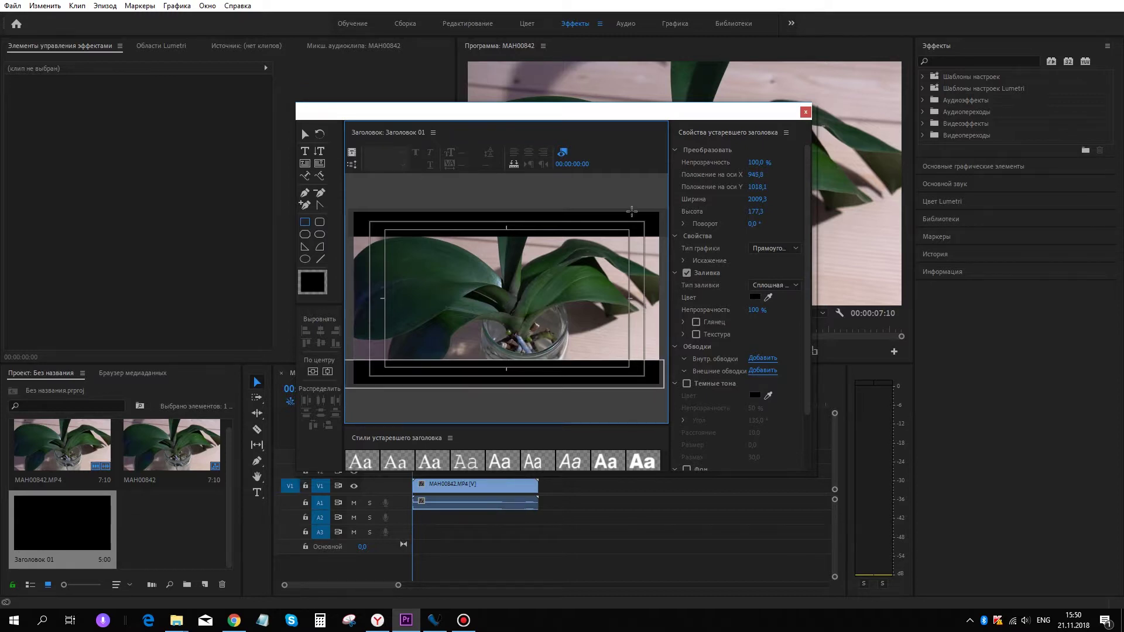
pyautogui.click(803, 114)
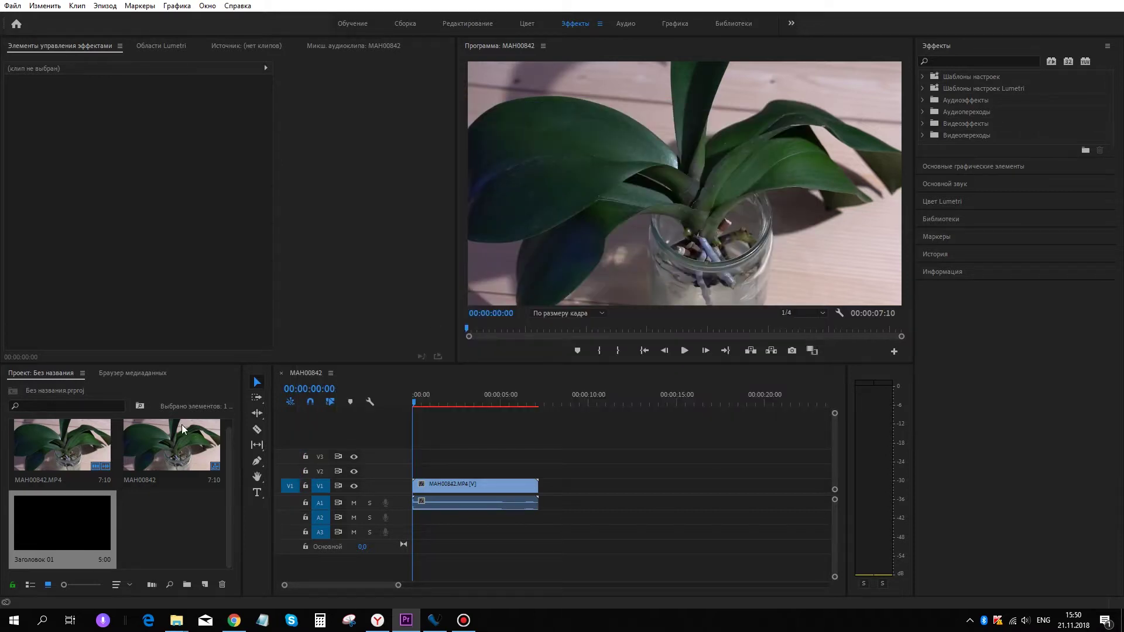
# Preview Заголовок 01 on V2 over the orchid clip, delete it, and expand Video Effects.
pyautogui.moveTo(83, 508); pyautogui.dragTo(419, 474)
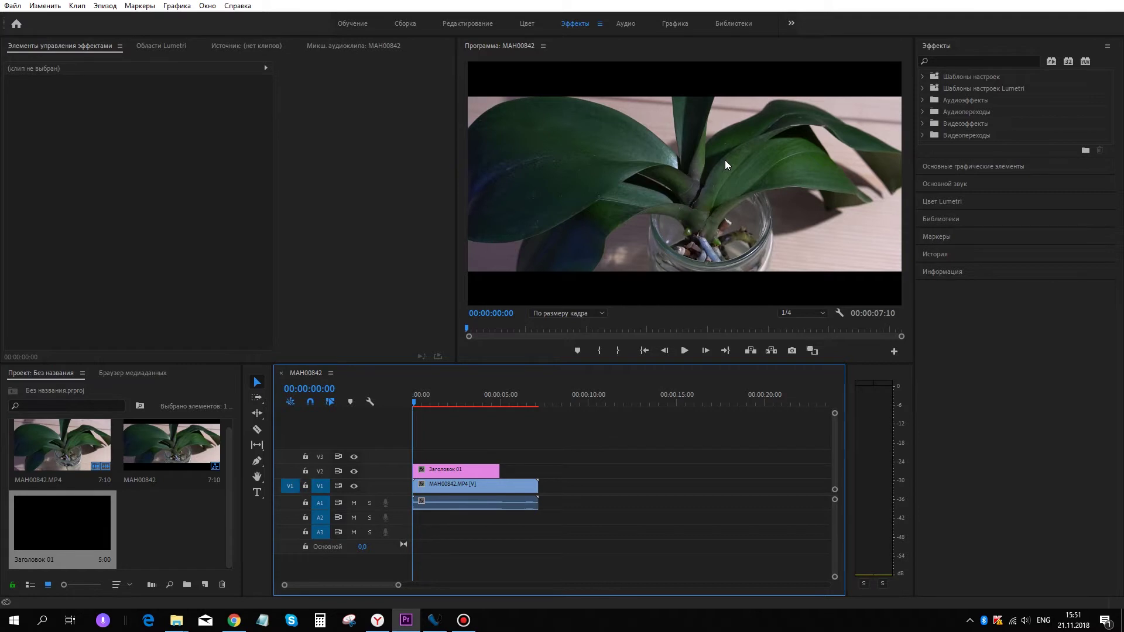
pyautogui.click(451, 468)
pyautogui.press('Delete')
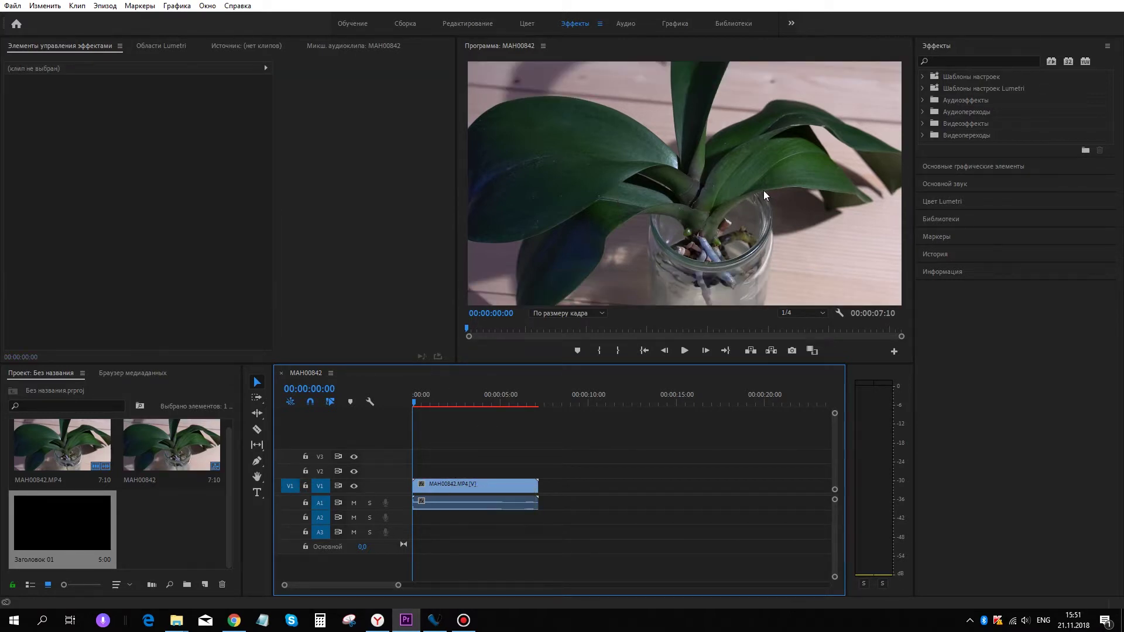
pyautogui.click(922, 124)
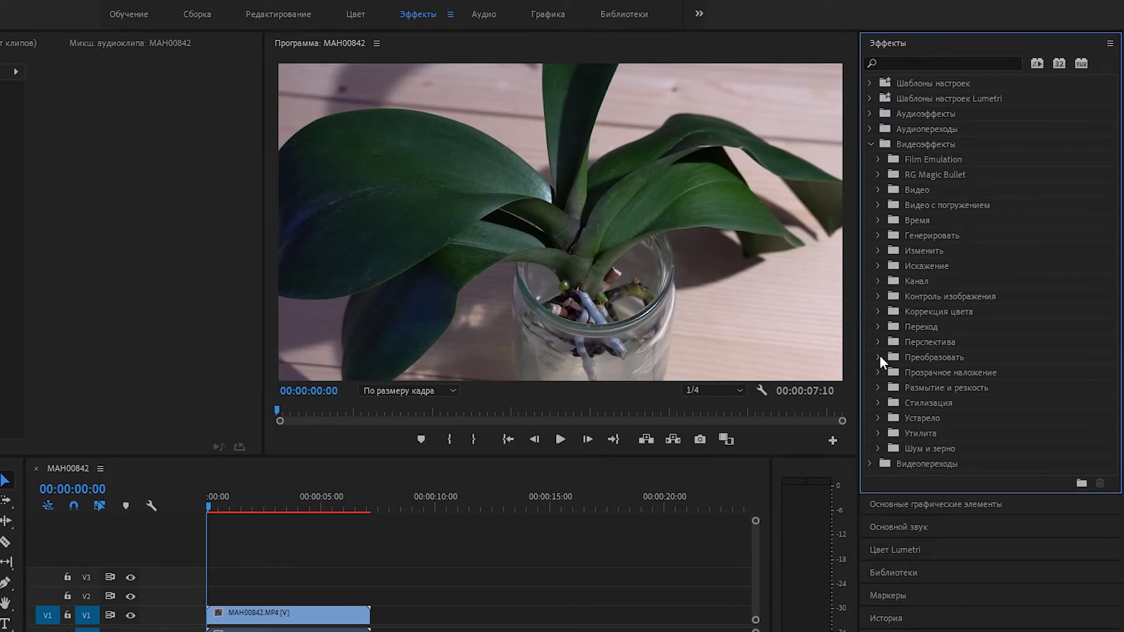
# Apply the Обрезать (Crop) effect from the Преобразовать group to the orchid clip on V1.
pyautogui.click(878, 356)
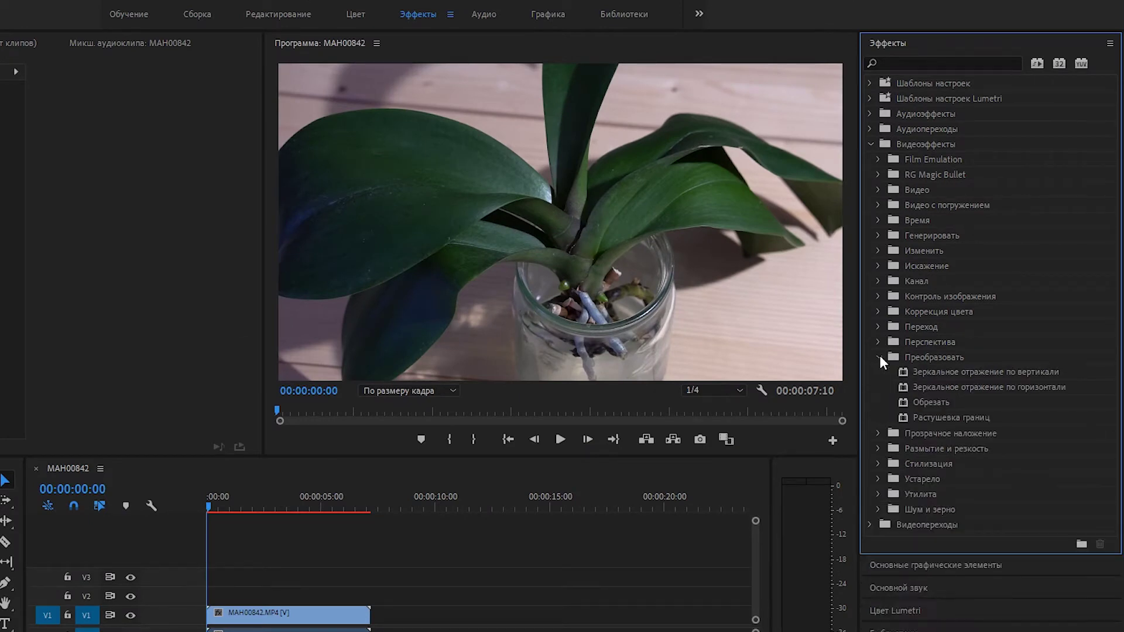
pyautogui.click(906, 404)
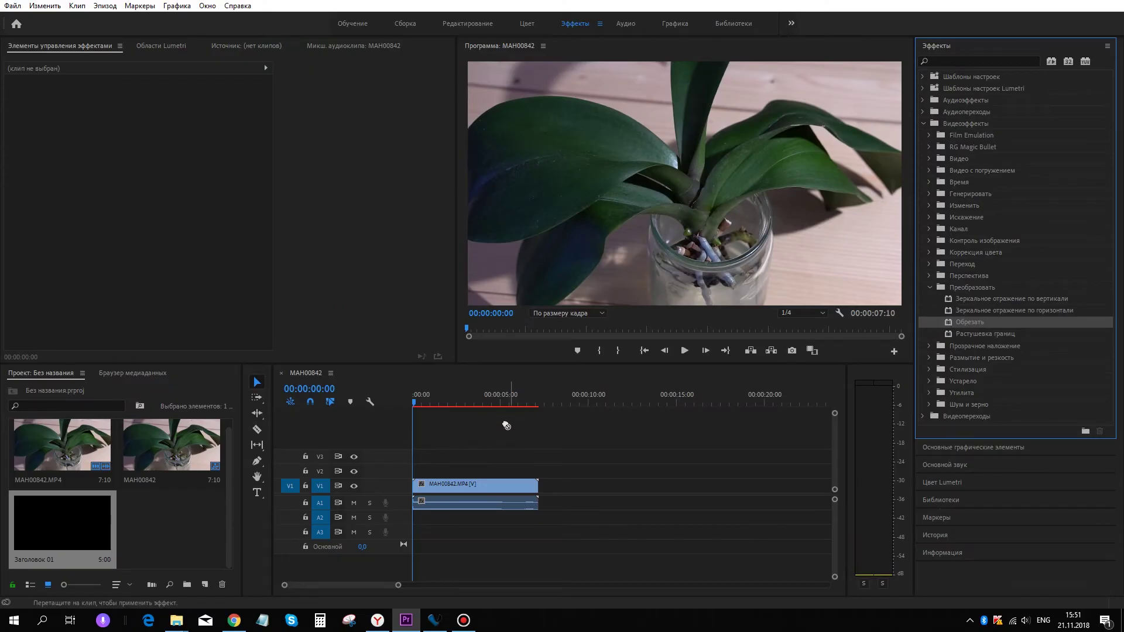
pyautogui.moveTo(904, 402)
pyautogui.mouseDown()
pyautogui.moveTo(440, 473)
pyautogui.moveTo(439, 489)
pyautogui.mouseUp()
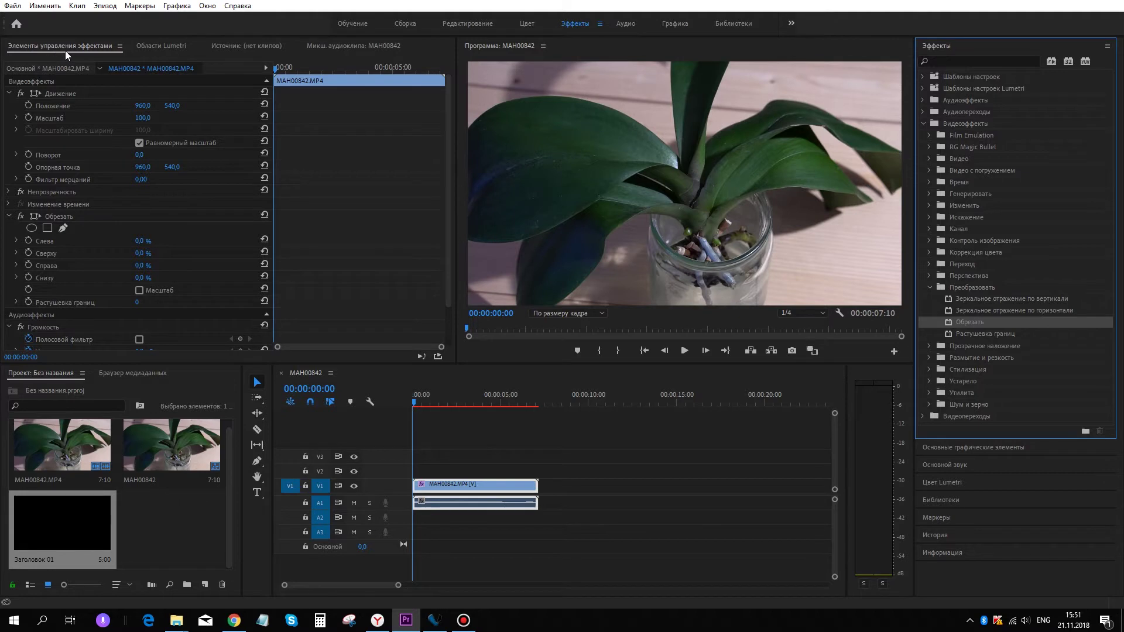
pyautogui.scroll(-2, 118, 244)
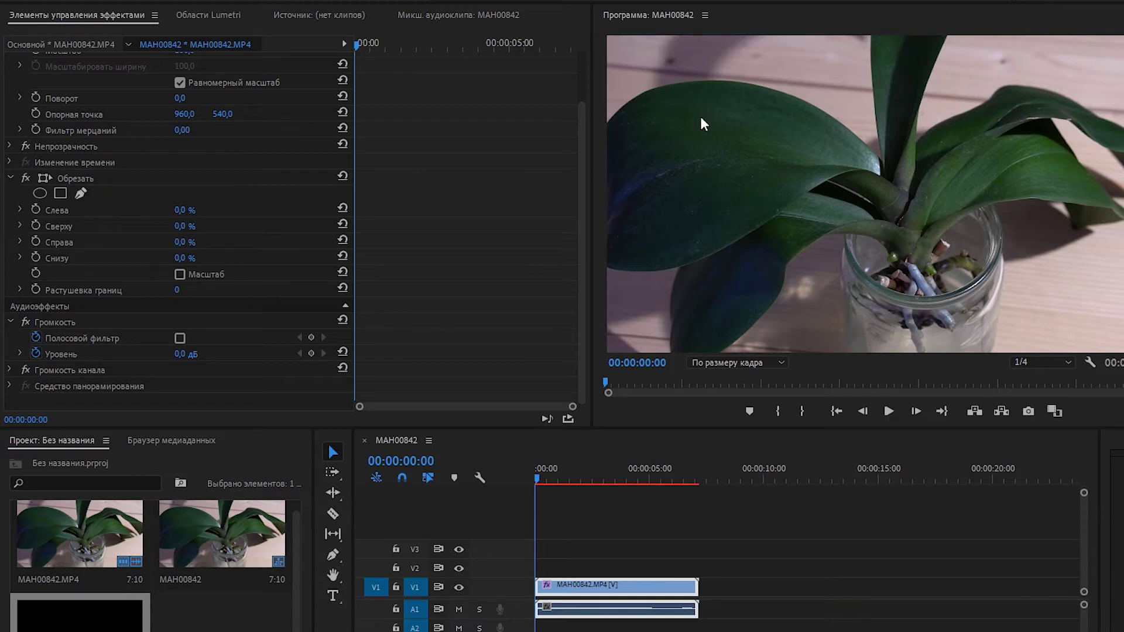
# Set the crop's Сверху (top) and Снизу (bottom) values to 10% each.
pyautogui.click(184, 226)
pyautogui.write('10')
pyautogui.press('Return')
pyautogui.click(181, 259)
pyautogui.write('10')
pyautogui.press('Return')
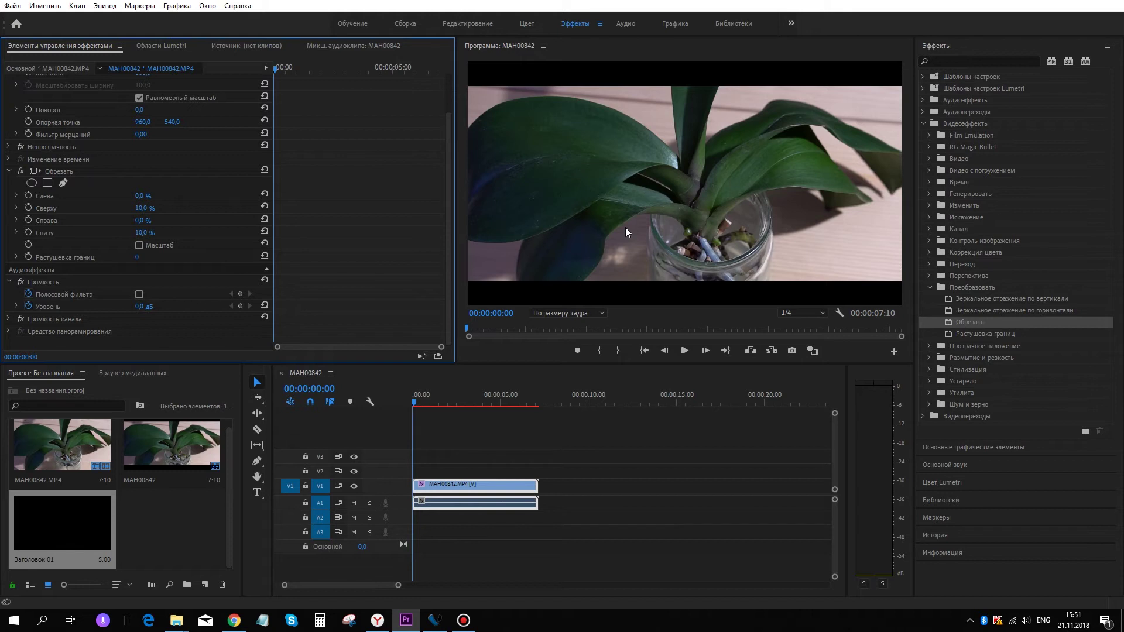